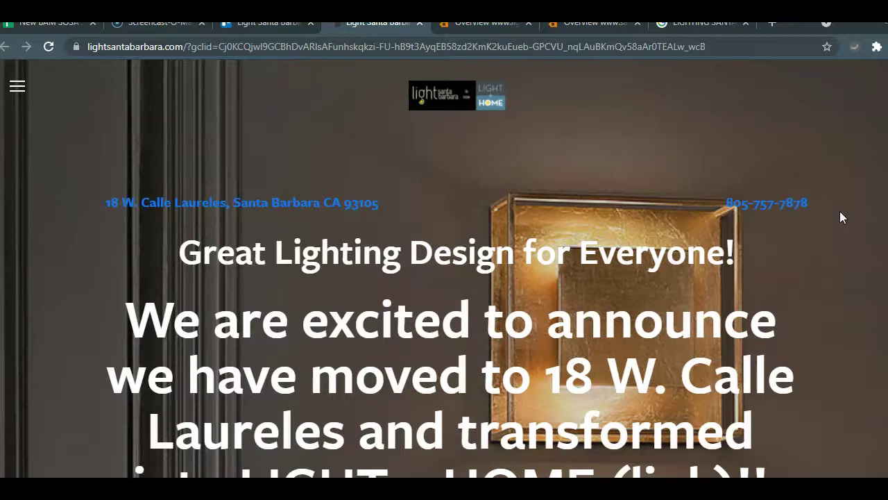
Look through the Light Santa Barbara homepage from the opening announcement to the client testimonials and Location section, and return to its beginning.
{"action": "scroll", "coordinate": [457, 269], "scroll_direction": "down", "scroll_amount": 3}
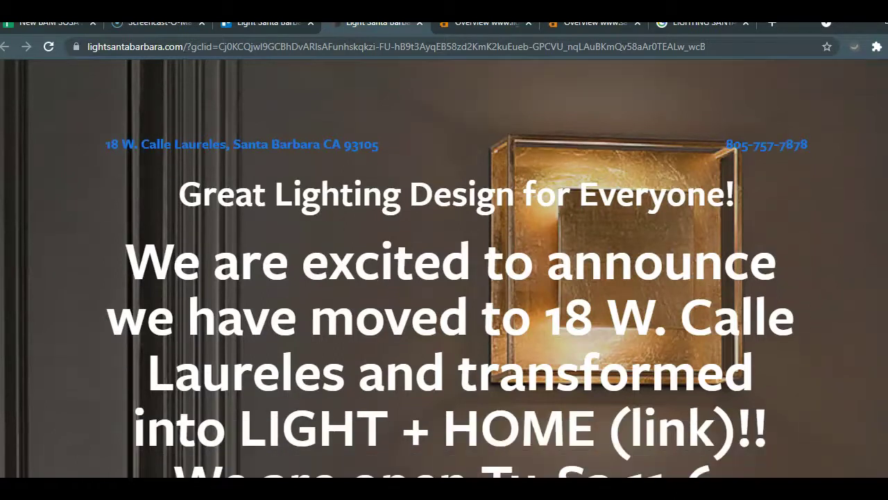
{"action": "scroll", "coordinate": [444, 269], "scroll_direction": "down", "scroll_amount": 5}
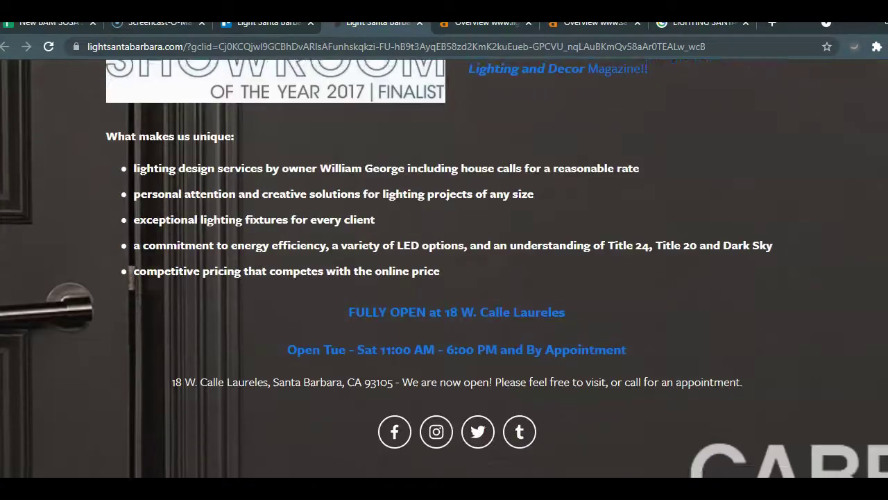
{"action": "scroll", "coordinate": [444, 268], "scroll_direction": "down", "scroll_amount": 5}
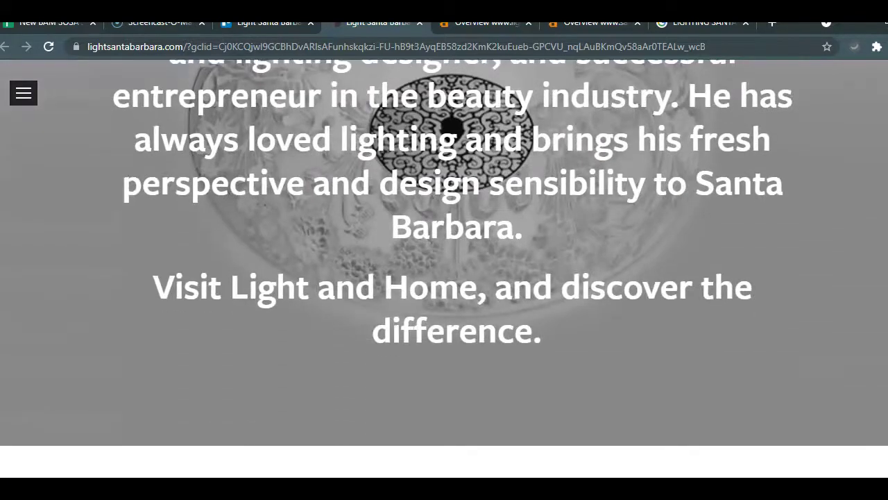
{"action": "scroll", "coordinate": [444, 269], "scroll_direction": "down", "scroll_amount": 10}
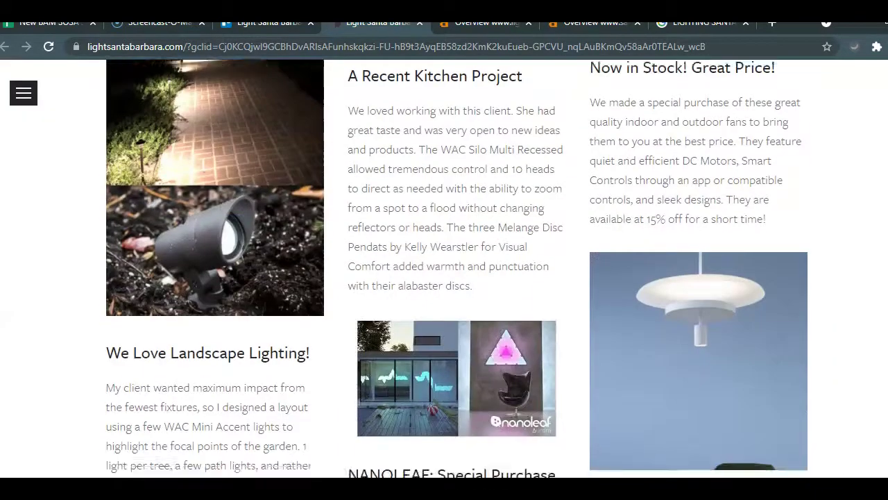
{"action": "scroll", "coordinate": [445, 269], "scroll_direction": "down", "scroll_amount": 10}
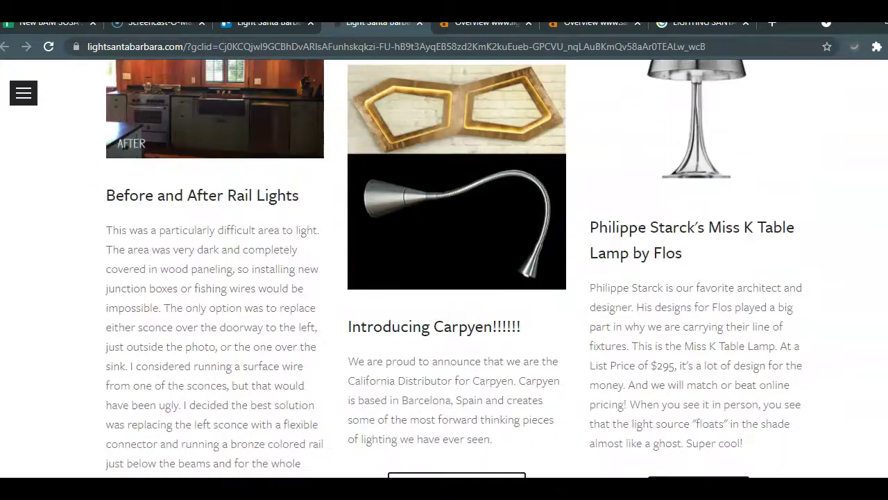
{"action": "scroll", "coordinate": [444, 268], "scroll_direction": "down", "scroll_amount": 10}
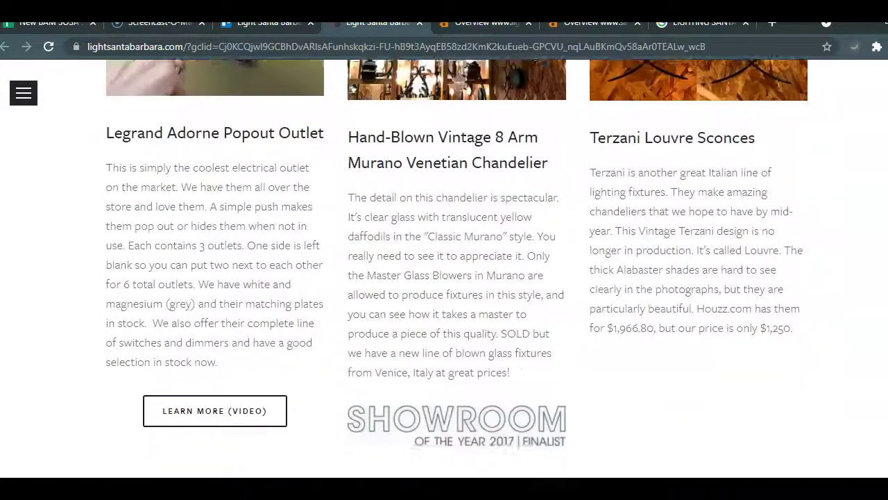
{"action": "scroll", "coordinate": [444, 269], "scroll_direction": "down", "scroll_amount": 10}
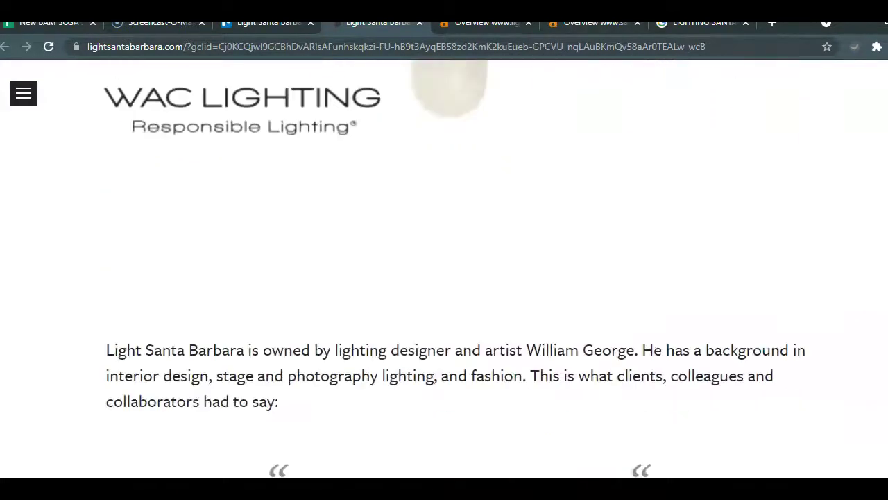
{"action": "scroll", "coordinate": [444, 269], "scroll_direction": "down", "scroll_amount": 10}
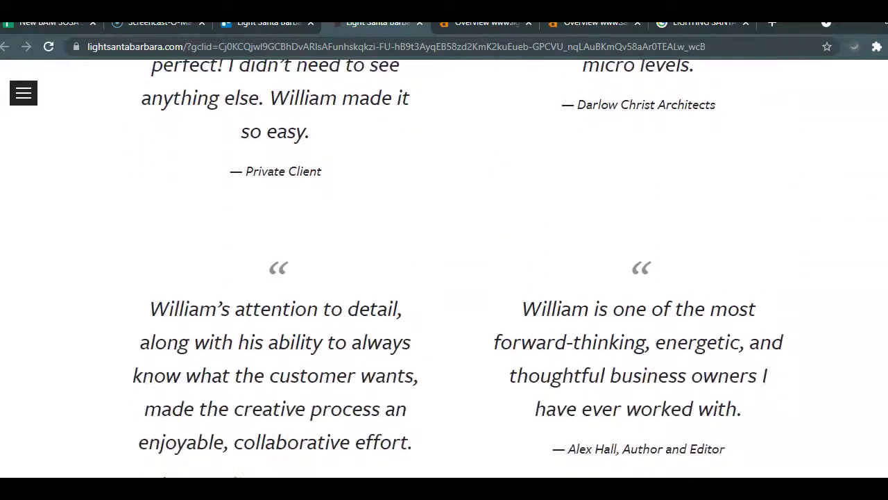
{"action": "scroll", "coordinate": [444, 269], "scroll_direction": "down", "scroll_amount": 4}
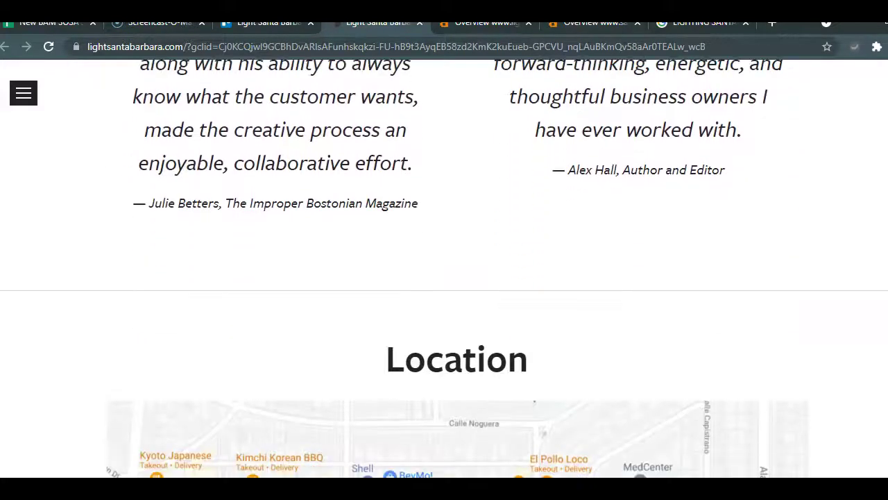
{"action": "scroll", "coordinate": [444, 269], "scroll_direction": "up", "scroll_amount": 12}
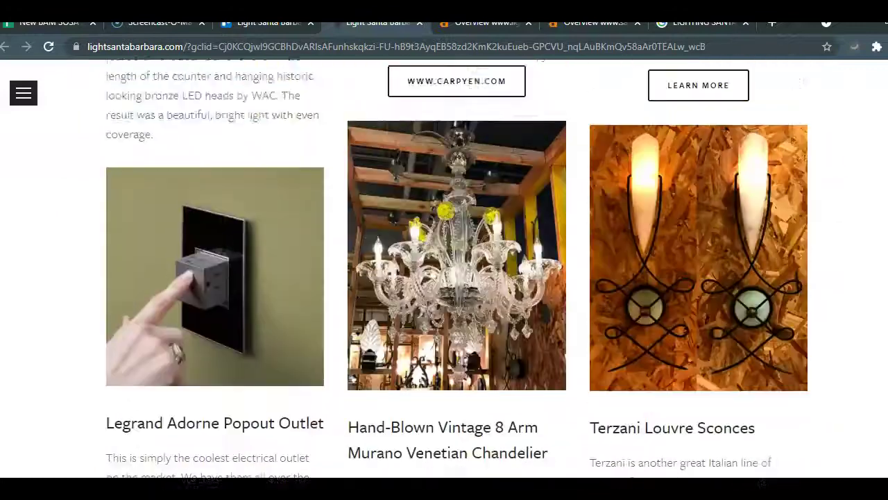
{"action": "scroll", "coordinate": [445, 268], "scroll_direction": "up", "scroll_amount": 5}
{"action": "scroll", "coordinate": [444, 269], "scroll_direction": "up", "scroll_amount": 10}
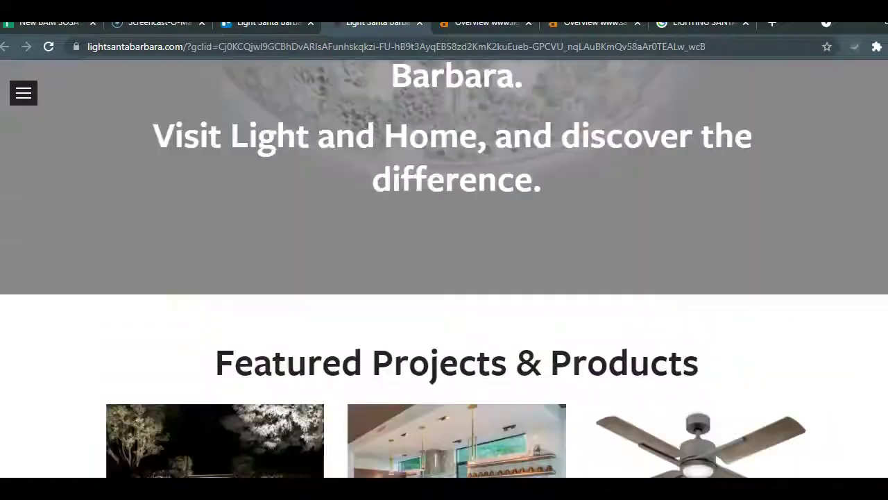
{"action": "scroll", "coordinate": [445, 269], "scroll_direction": "up", "scroll_amount": 7}
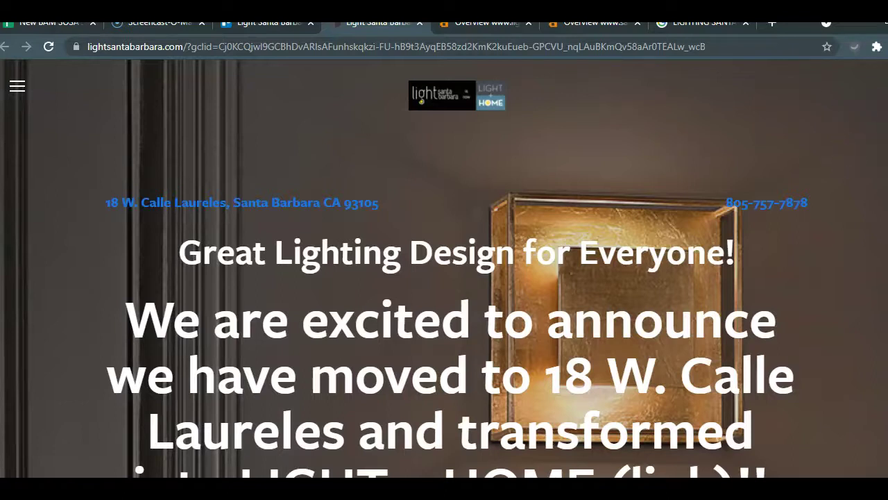
Review the homepage's Featured Projects & Products entries down to the Showroom of the Year article, and return to the opening announcement.
{"action": "scroll", "coordinate": [445, 278], "scroll_direction": "down", "scroll_amount": 10}
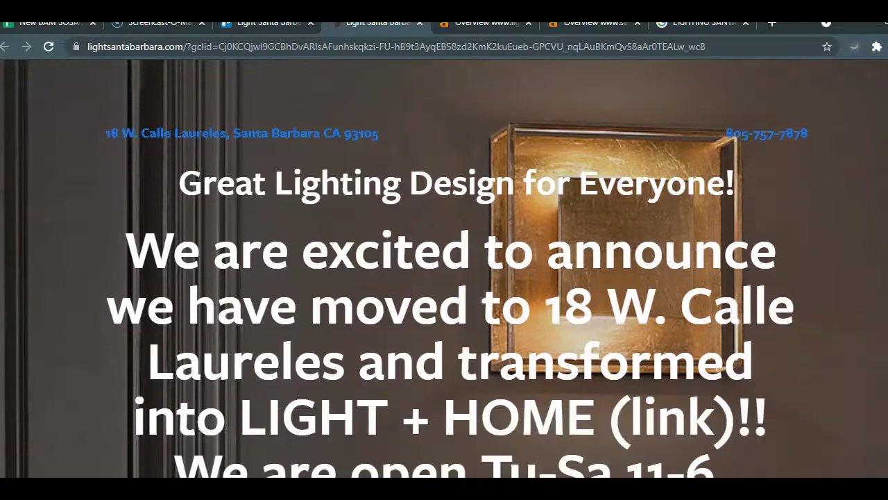
{"action": "scroll", "coordinate": [444, 277], "scroll_direction": "down", "scroll_amount": 10}
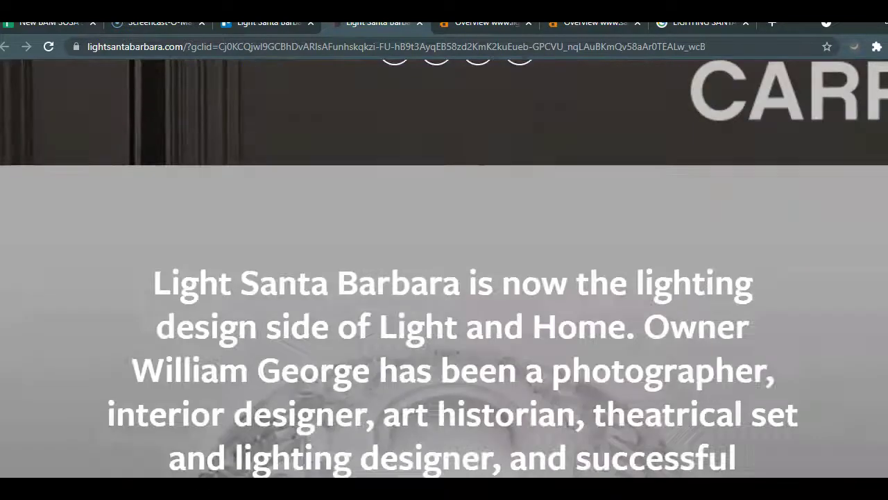
{"action": "scroll", "coordinate": [444, 278], "scroll_direction": "down", "scroll_amount": 5}
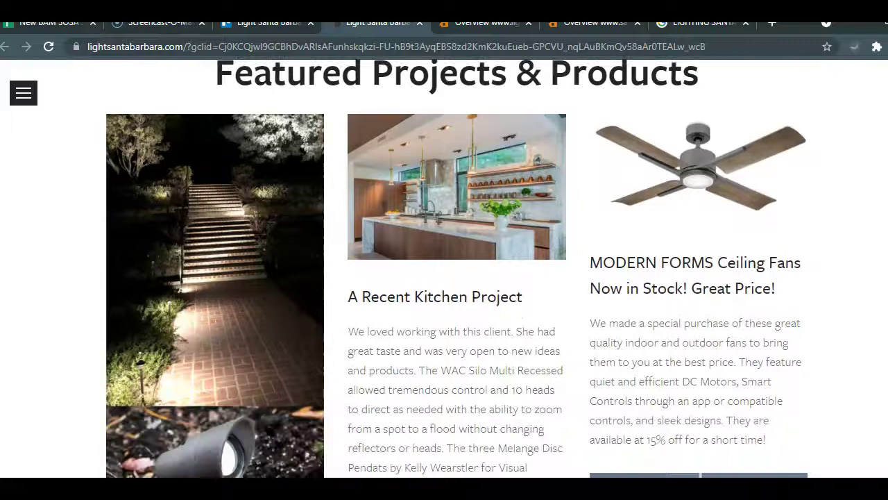
{"action": "scroll", "coordinate": [445, 278], "scroll_direction": "down", "scroll_amount": 10}
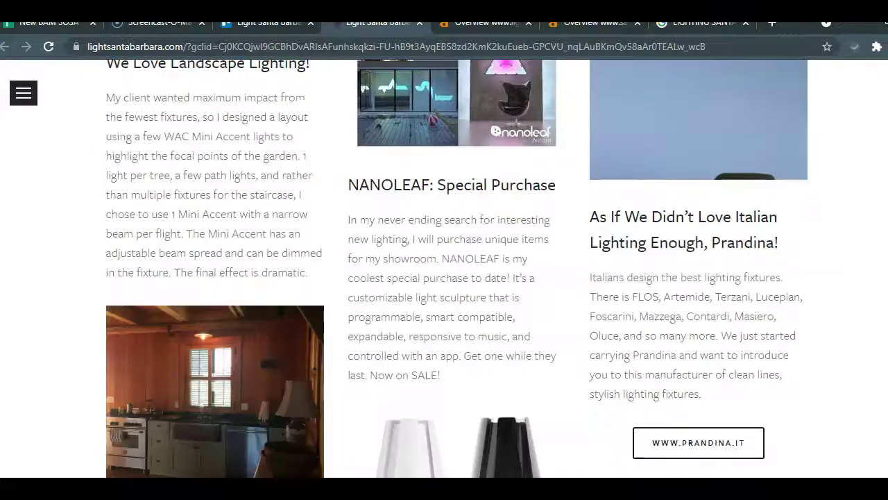
{"action": "scroll", "coordinate": [444, 278], "scroll_direction": "down", "scroll_amount": 6}
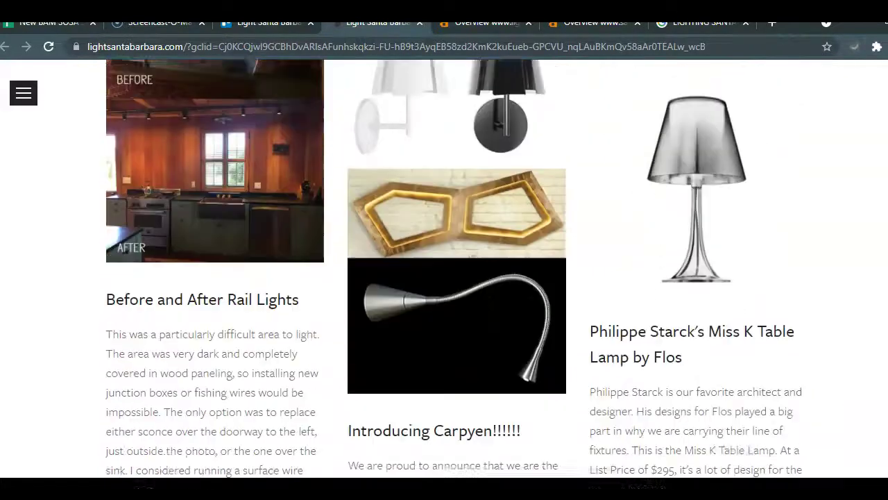
{"action": "scroll", "coordinate": [444, 278], "scroll_direction": "down", "scroll_amount": 5}
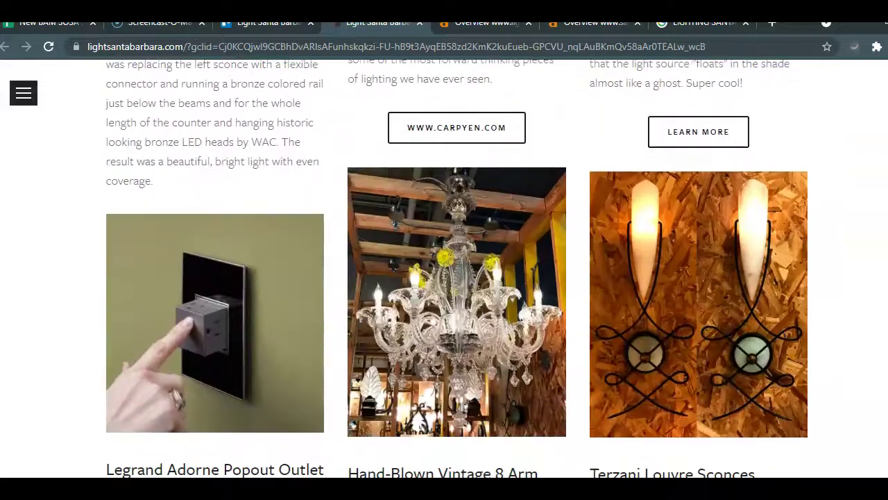
{"action": "scroll", "coordinate": [444, 277], "scroll_direction": "down", "scroll_amount": 4}
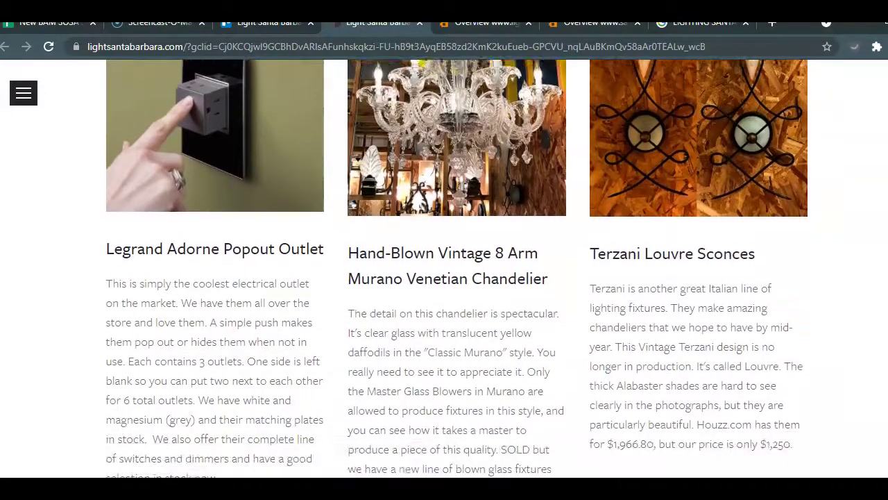
{"action": "scroll", "coordinate": [444, 277], "scroll_direction": "down", "scroll_amount": 3}
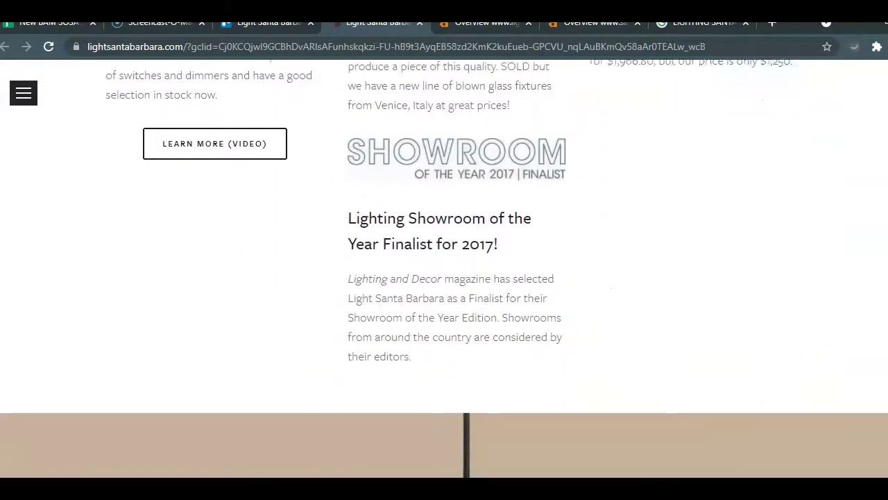
{"action": "scroll", "coordinate": [444, 278], "scroll_direction": "up", "scroll_amount": 8}
{"action": "scroll", "coordinate": [445, 278], "scroll_direction": "up", "scroll_amount": 10}
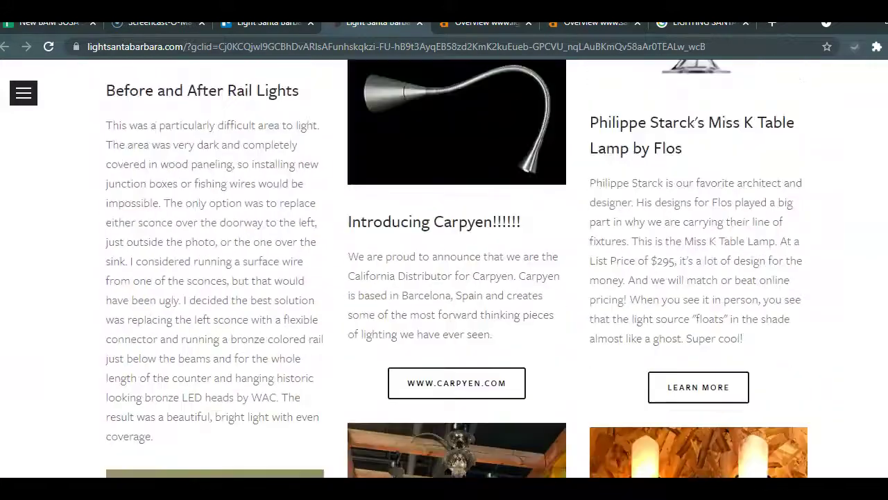
{"action": "scroll", "coordinate": [444, 278], "scroll_direction": "up", "scroll_amount": 2}
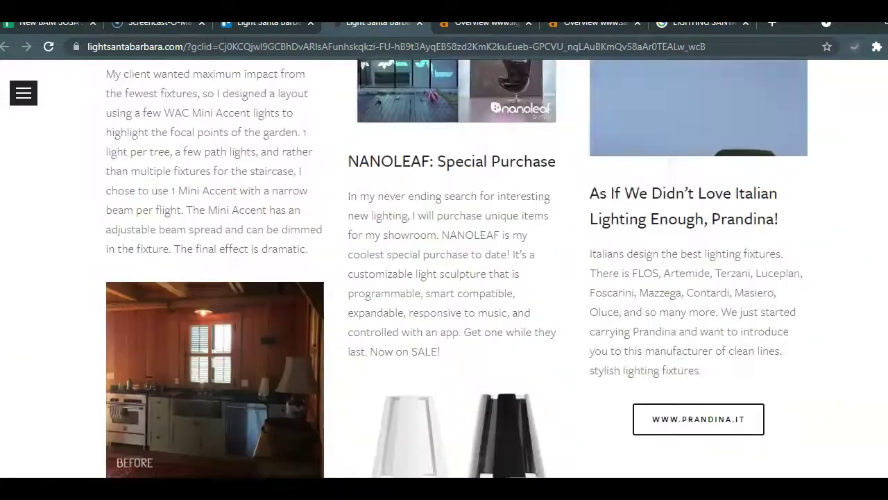
{"action": "scroll", "coordinate": [444, 278], "scroll_direction": "down", "scroll_amount": 15}
{"action": "scroll", "coordinate": [444, 277], "scroll_direction": "up", "scroll_amount": 15}
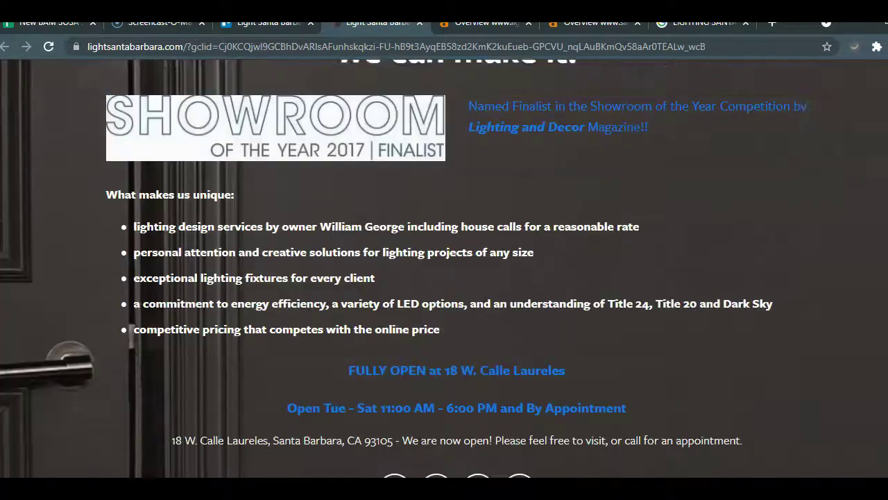
{"action": "scroll", "coordinate": [445, 277], "scroll_direction": "down", "scroll_amount": 1}
{"action": "scroll", "coordinate": [444, 278], "scroll_direction": "up", "scroll_amount": 2}
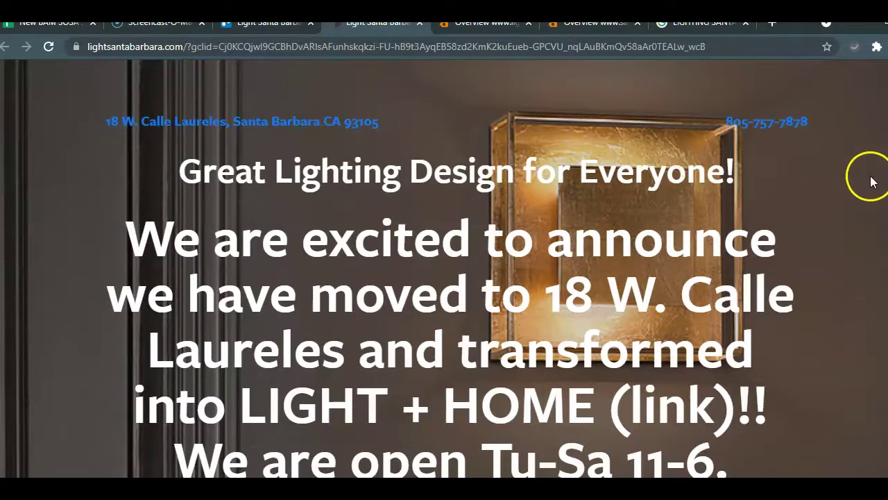
Examine the homepage's moving announcement, the "What makes us unique" list, the owner introduction and the first featured projects.
{"action": "scroll", "coordinate": [444, 277], "scroll_direction": "down", "scroll_amount": 2}
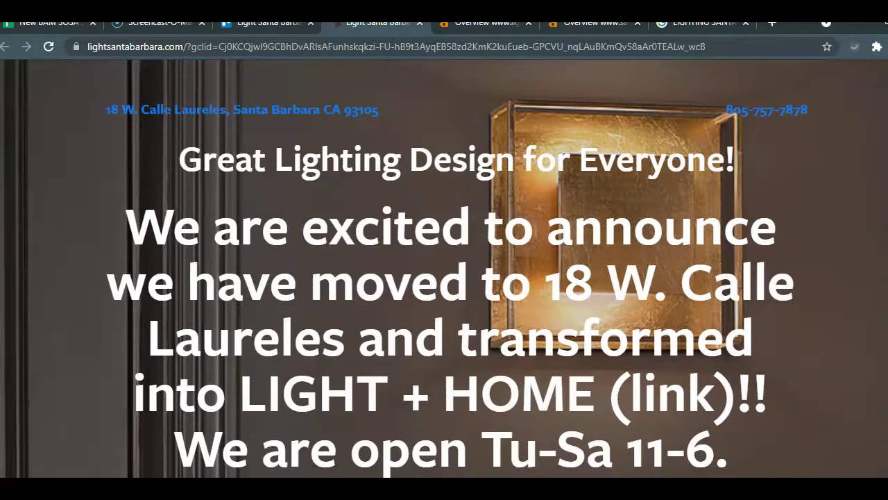
{"action": "scroll", "coordinate": [444, 278], "scroll_direction": "down", "scroll_amount": 2}
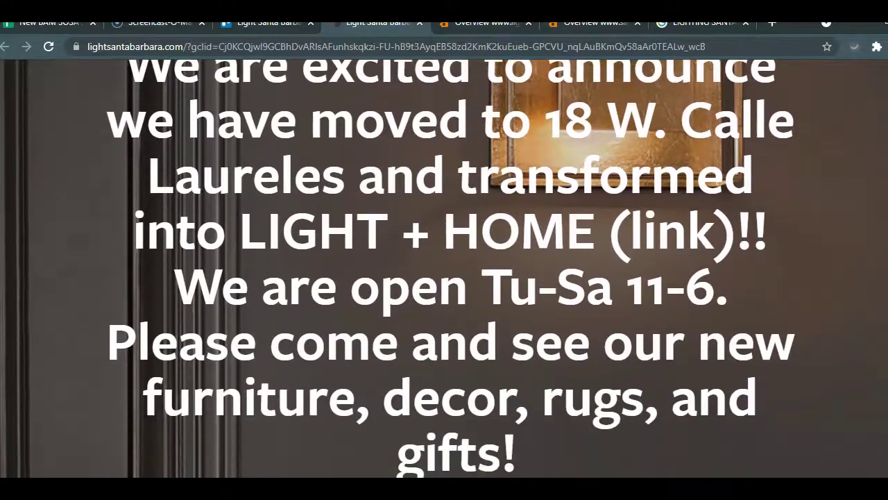
{"action": "scroll", "coordinate": [444, 277], "scroll_direction": "up", "scroll_amount": 1}
{"action": "scroll", "coordinate": [451, 268], "scroll_direction": "up", "scroll_amount": 1}
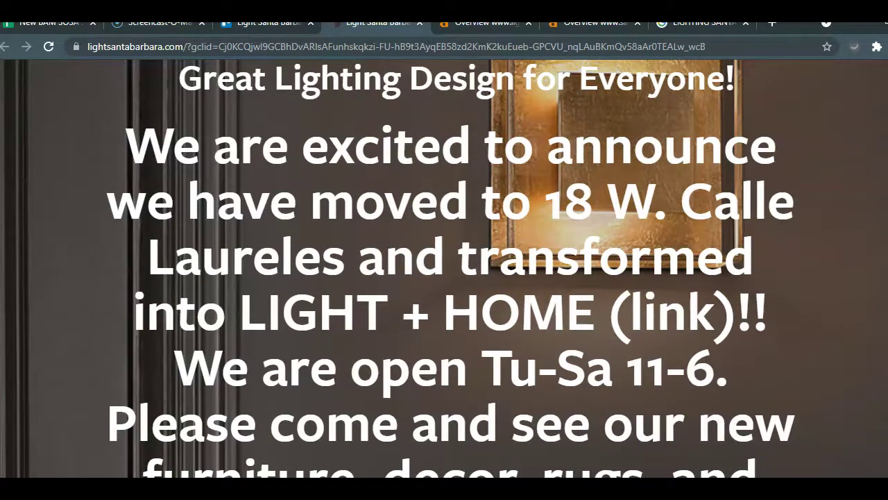
{"action": "scroll", "coordinate": [450, 267], "scroll_direction": "down", "scroll_amount": 4}
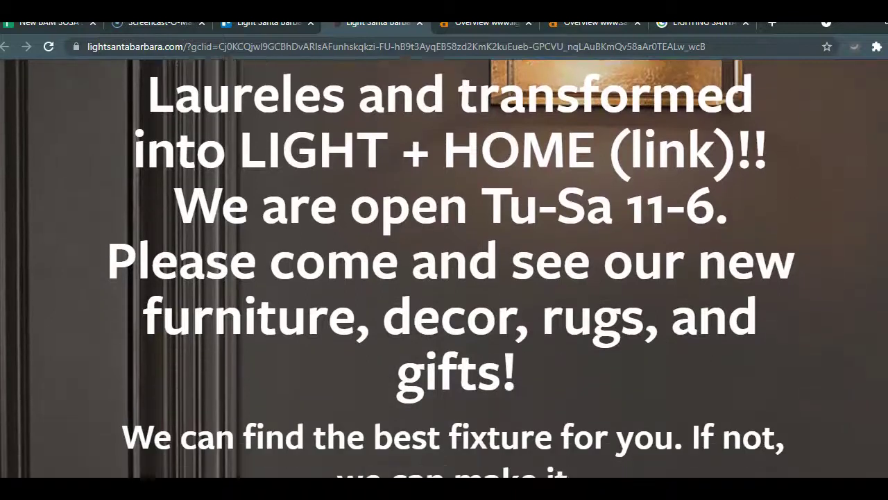
{"action": "scroll", "coordinate": [451, 267], "scroll_direction": "down", "scroll_amount": 3}
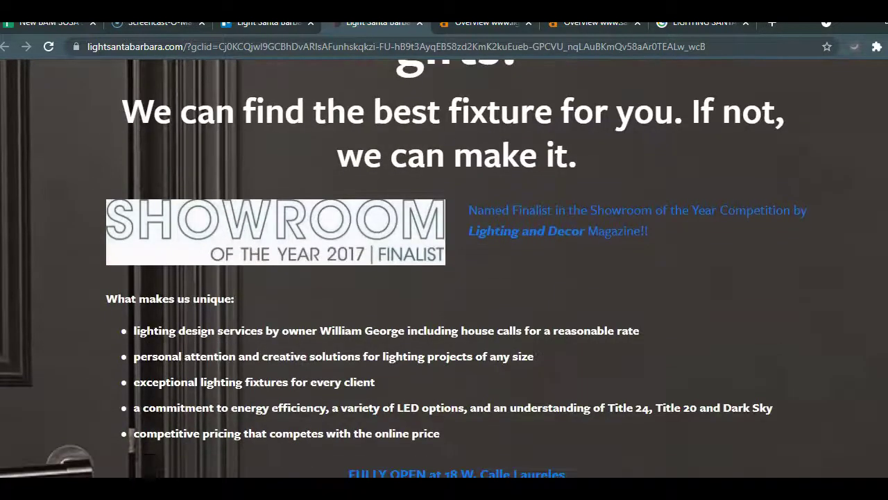
{"action": "scroll", "coordinate": [450, 267], "scroll_direction": "down", "scroll_amount": 4}
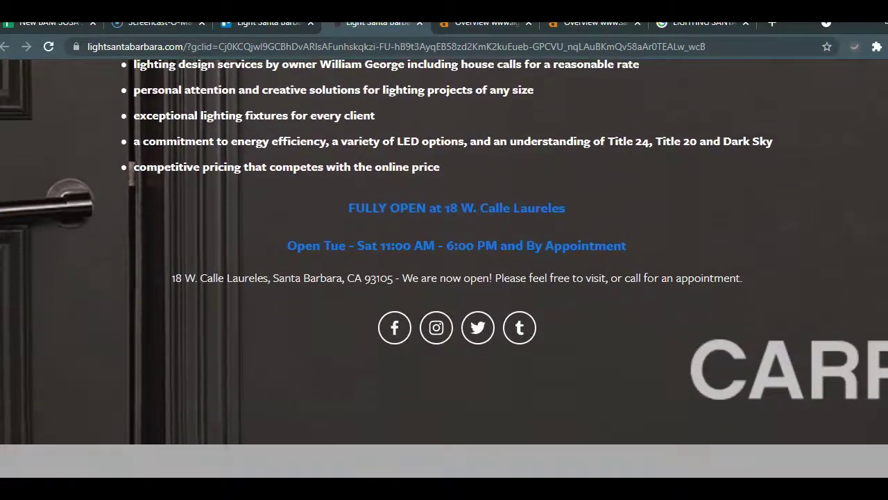
{"action": "scroll", "coordinate": [450, 267], "scroll_direction": "up", "scroll_amount": 3}
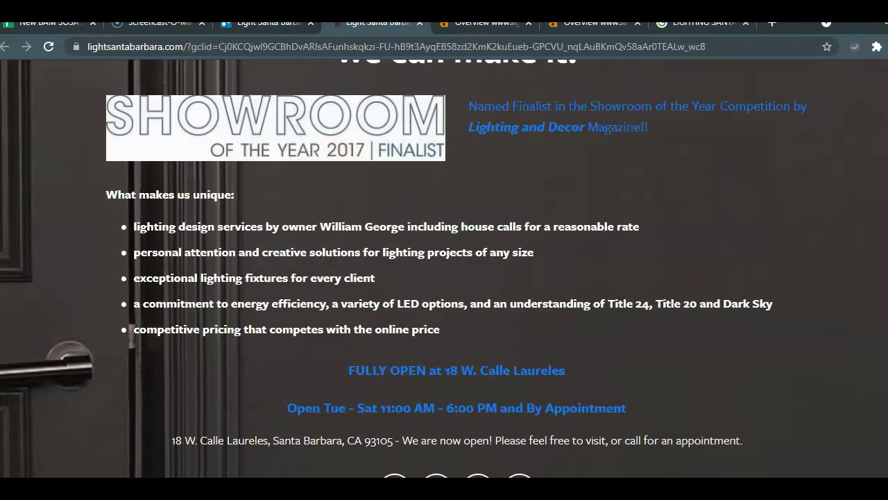
{"action": "scroll", "coordinate": [451, 267], "scroll_direction": "down", "scroll_amount": 8}
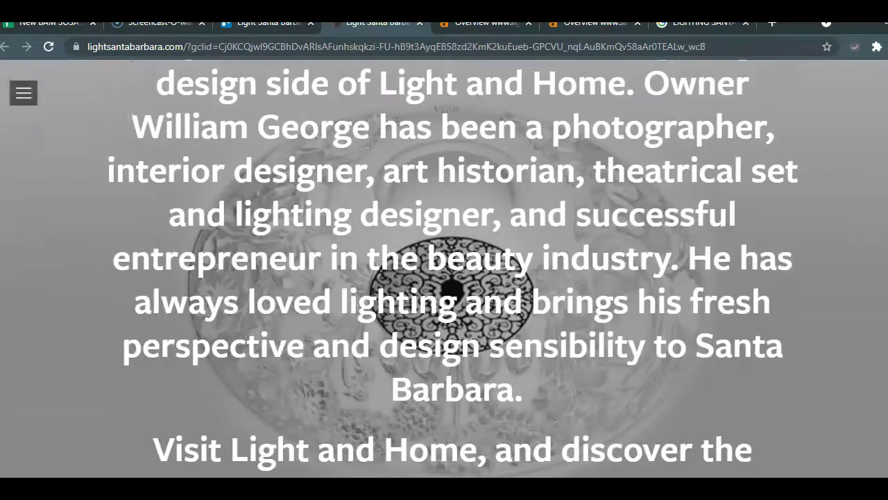
{"action": "scroll", "coordinate": [450, 267], "scroll_direction": "down", "scroll_amount": 8}
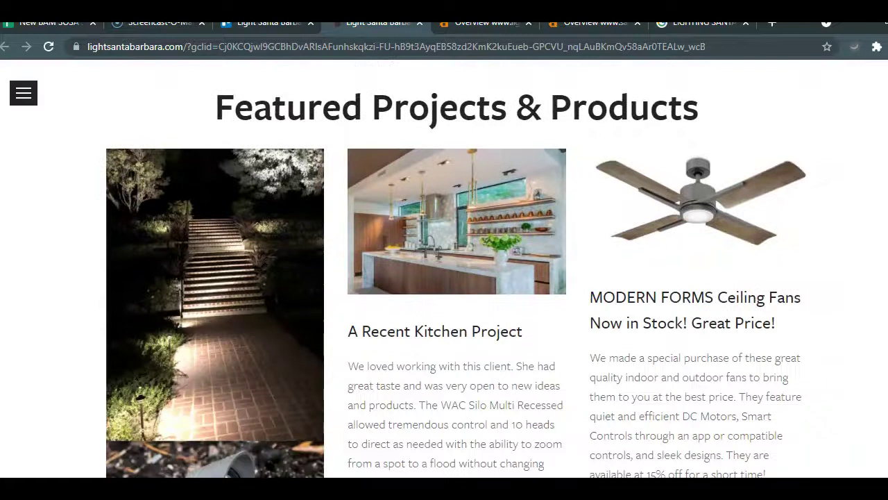
{"action": "scroll", "coordinate": [450, 267], "scroll_direction": "down", "scroll_amount": 6}
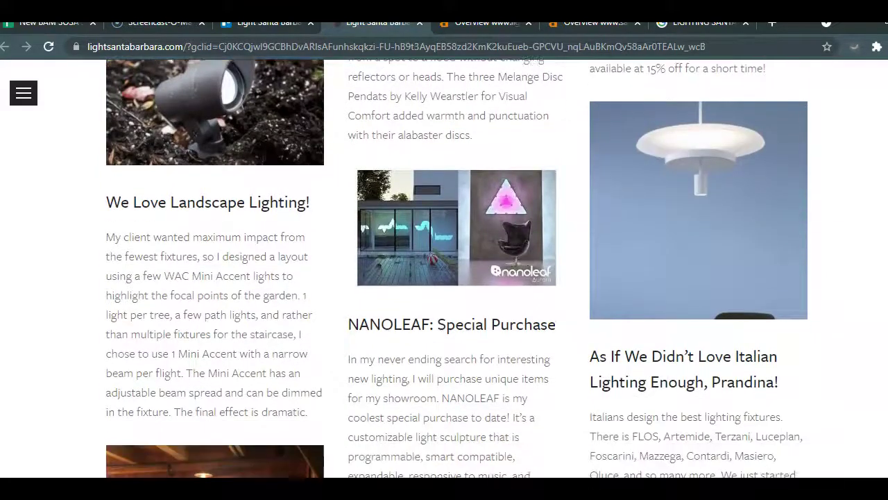
{"action": "scroll", "coordinate": [451, 267], "scroll_direction": "down", "scroll_amount": 5}
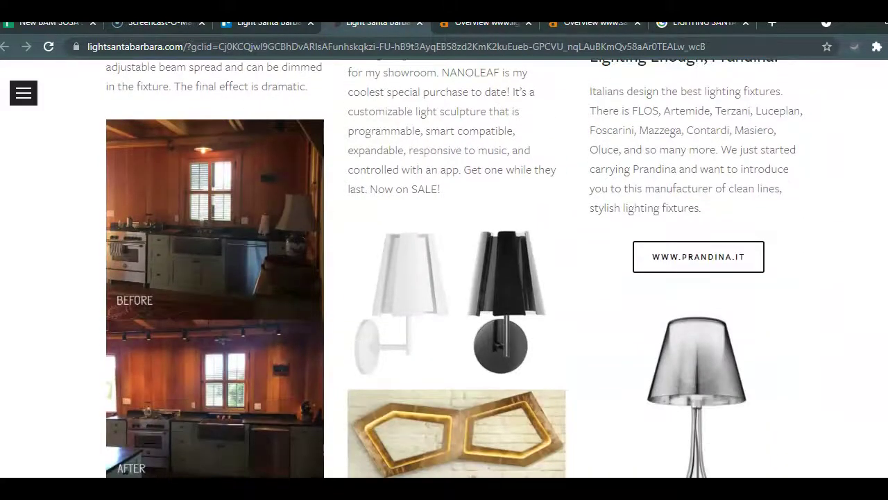
Look over the before-and-after kitchen project and the NANOLEAF and Prandina product entries, and return to the homepage's opening announcement.
{"action": "scroll", "coordinate": [450, 268], "scroll_direction": "down", "scroll_amount": 4}
{"action": "scroll", "coordinate": [451, 267], "scroll_direction": "up", "scroll_amount": 13}
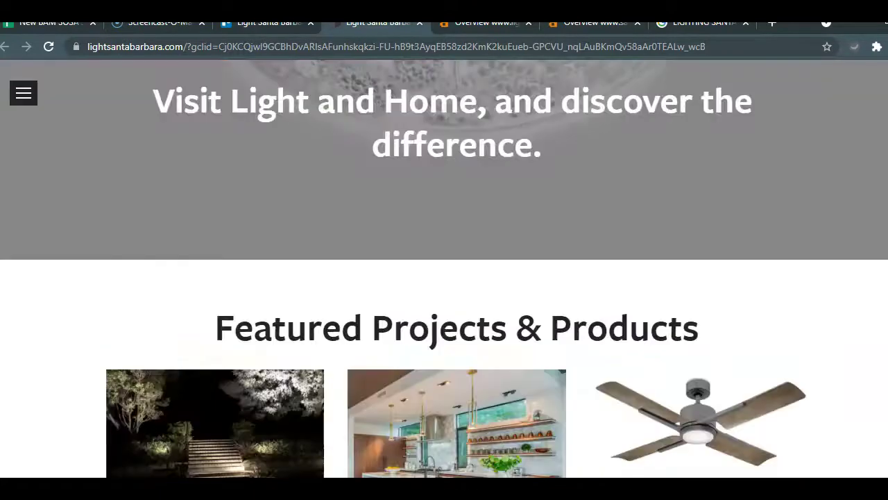
{"action": "scroll", "coordinate": [451, 267], "scroll_direction": "up", "scroll_amount": 10}
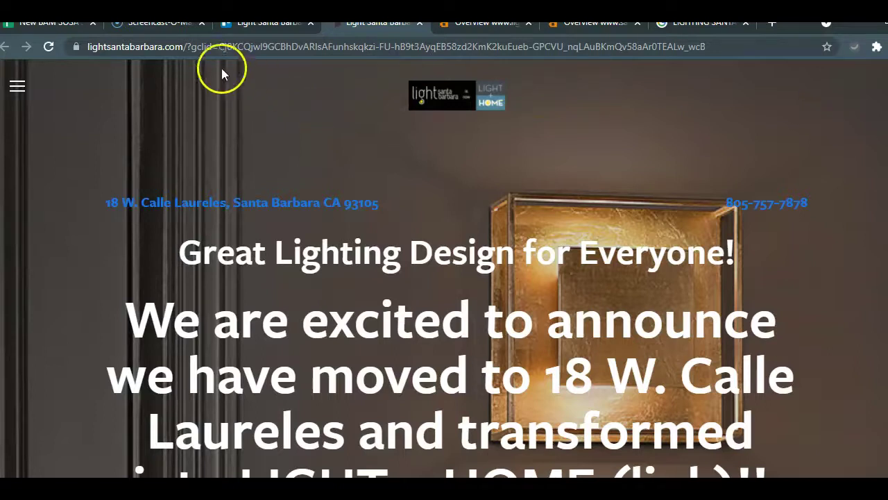
Select the Light Santa Barbara homepage's full web address and switch to the site's Ahrefs Site Explorer overview.
{"action": "left_click", "coordinate": [184, 46]}
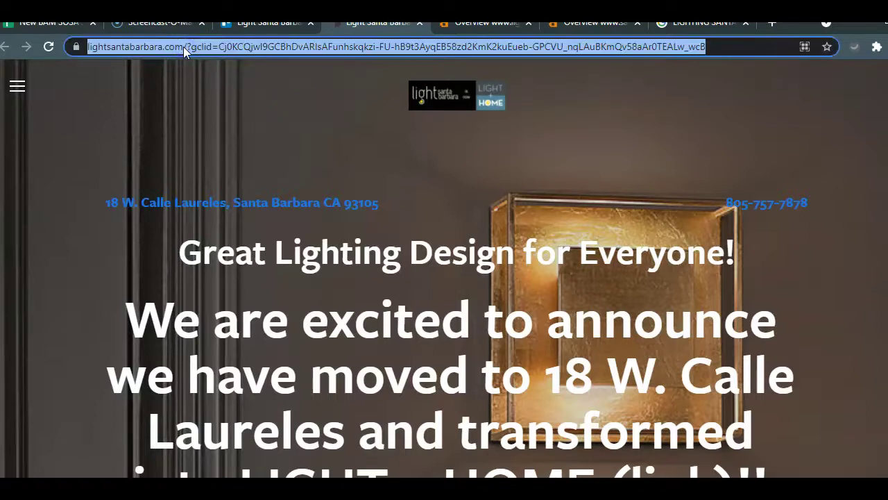
{"action": "left_click", "coordinate": [486, 23]}
{"action": "left_click", "coordinate": [482, 111]}
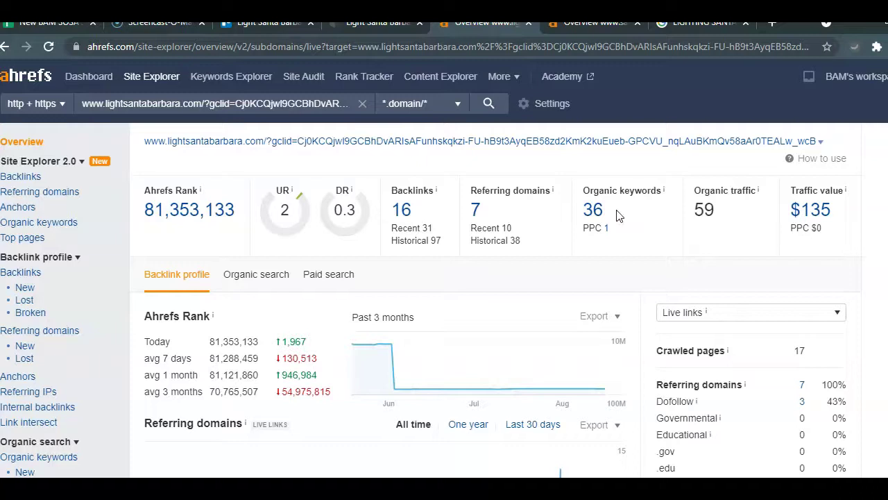
Examine the Organic Keywords report for lightsantabarbara.com, including search volumes and positions, and return to the site's overview.
{"action": "left_click", "coordinate": [625, 173]}
{"action": "left_click", "coordinate": [594, 211]}
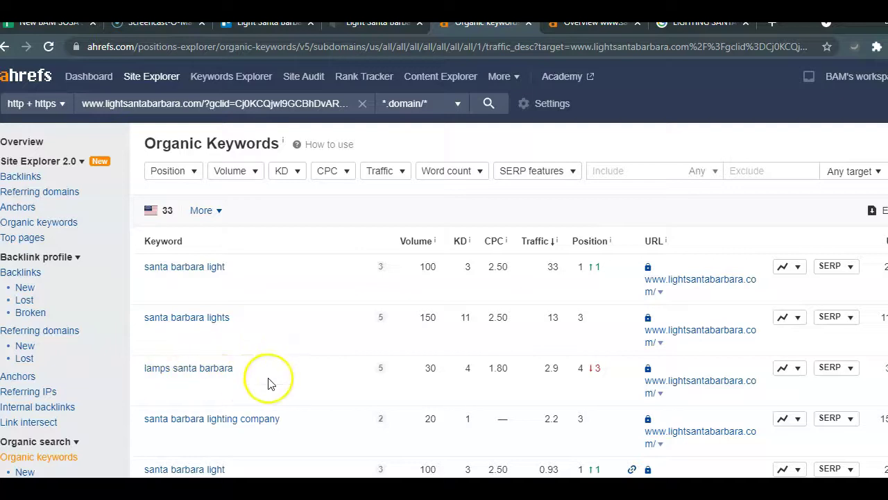
{"action": "scroll", "coordinate": [444, 278], "scroll_direction": "down", "scroll_amount": 3}
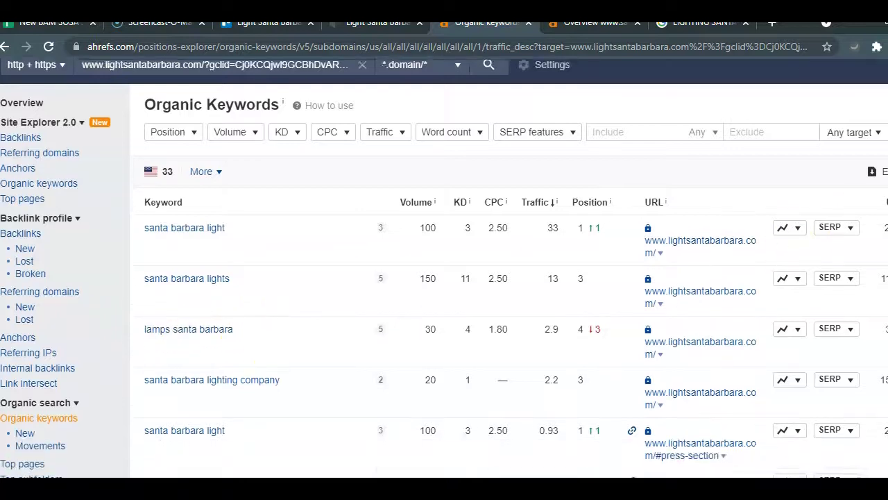
{"action": "scroll", "coordinate": [444, 277], "scroll_direction": "down", "scroll_amount": 1}
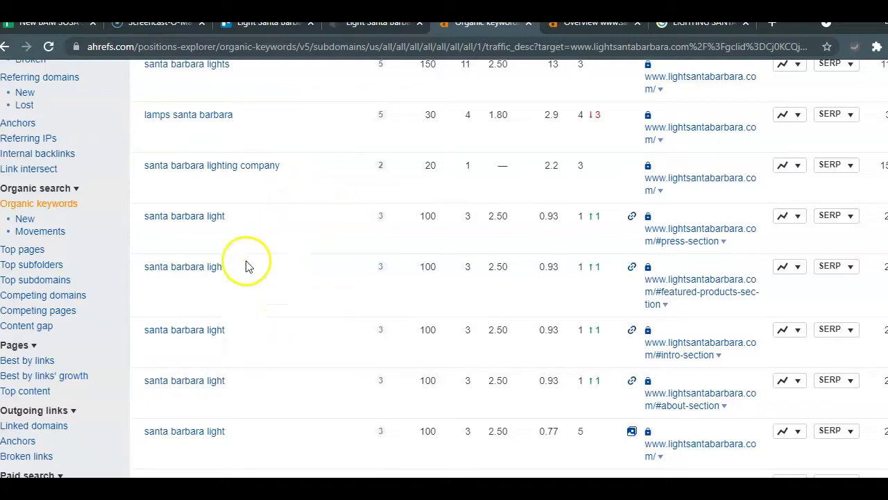
{"action": "mouse_move", "coordinate": [377, 426]}
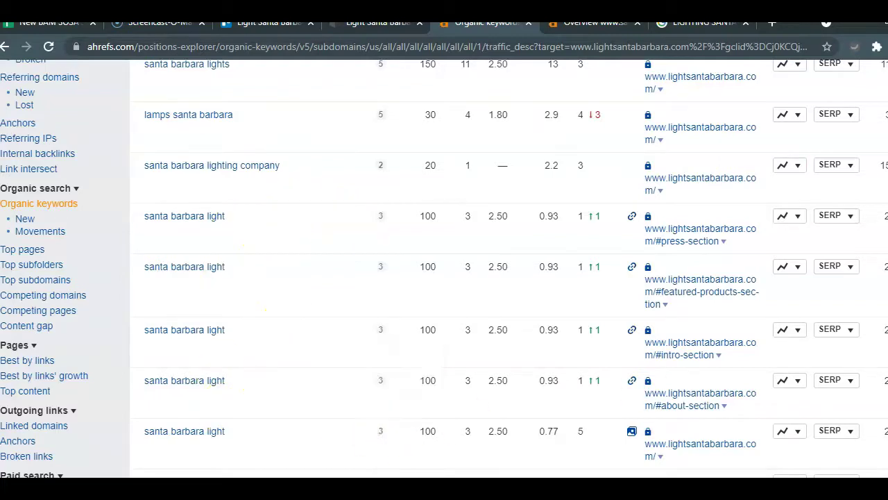
{"action": "scroll", "coordinate": [445, 277], "scroll_direction": "up", "scroll_amount": 4}
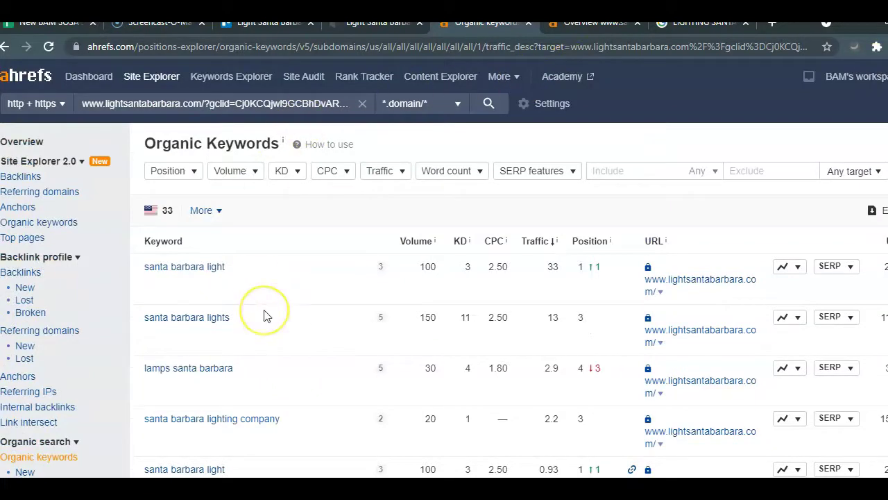
{"action": "left_click", "coordinate": [35, 142]}
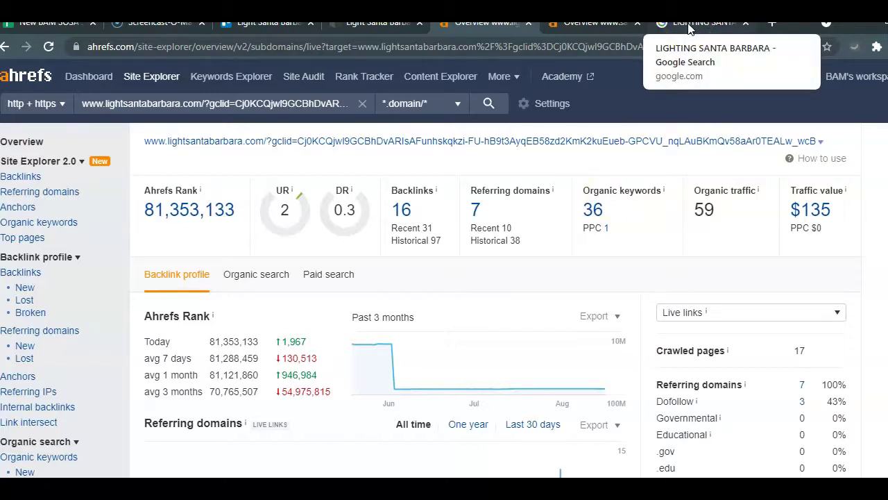
Switch to the Google results for LIGHTING SANTA BARBARA and review the local map listings and the first organic results.
{"action": "left_click", "coordinate": [690, 27]}
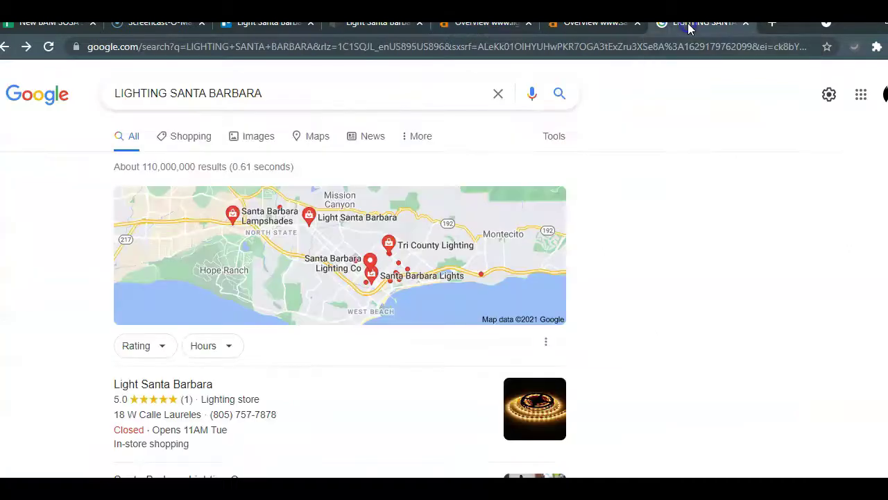
{"action": "left_click", "coordinate": [627, 238]}
{"action": "scroll", "coordinate": [340, 277], "scroll_direction": "down", "scroll_amount": 2}
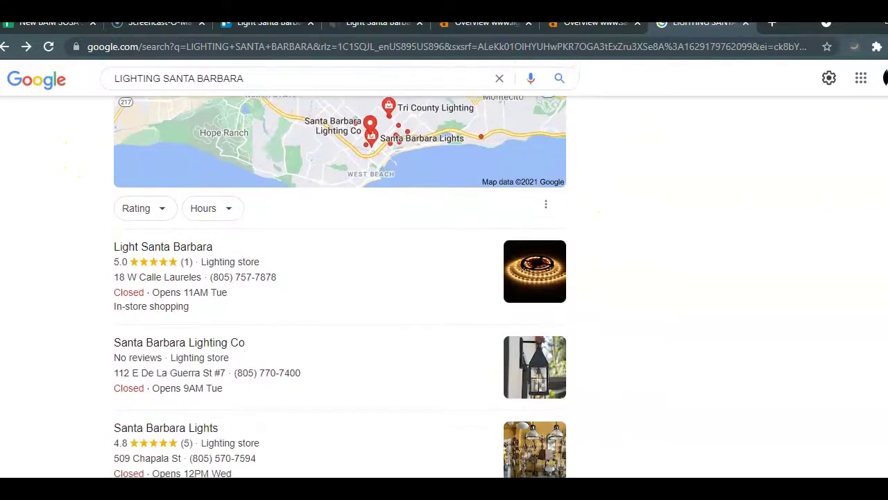
{"action": "scroll", "coordinate": [340, 278], "scroll_direction": "down", "scroll_amount": 1}
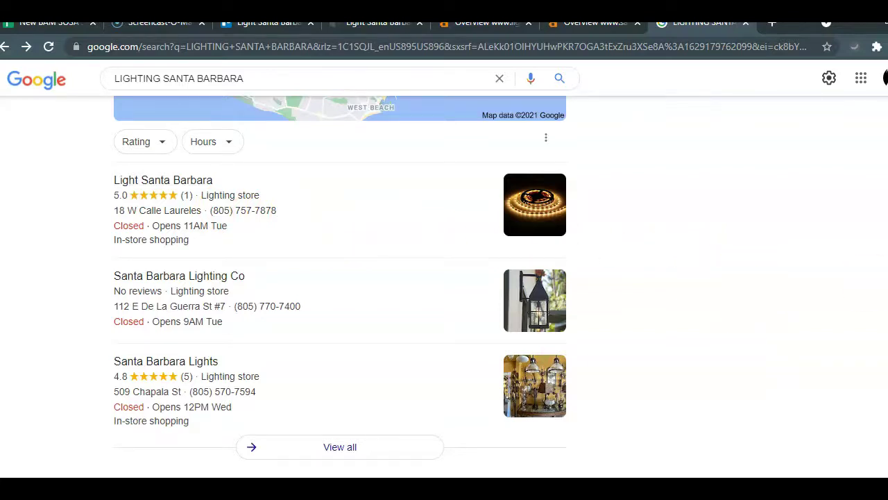
{"action": "scroll", "coordinate": [340, 278], "scroll_direction": "down", "scroll_amount": 4}
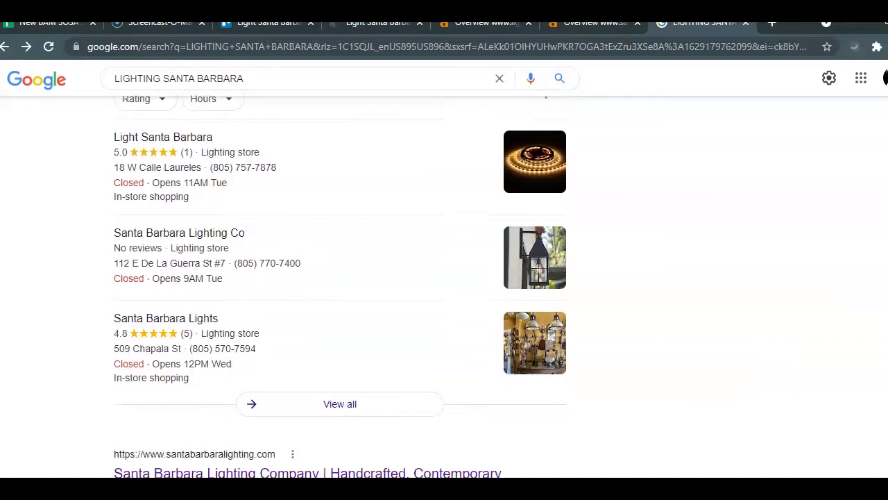
{"action": "scroll", "coordinate": [340, 278], "scroll_direction": "down", "scroll_amount": 2}
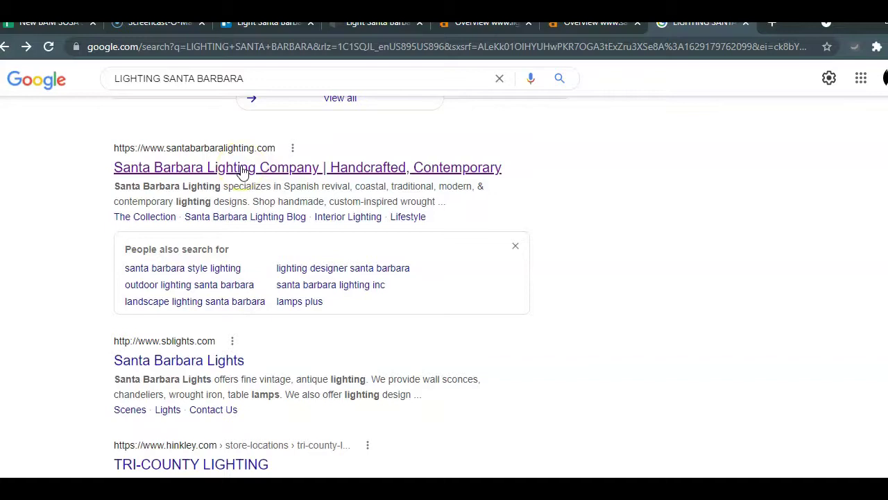
Open the Santa Barbara Lighting Company website from the results, select its web address, and switch to its Ahrefs overview.
{"action": "left_click", "coordinate": [241, 169]}
{"action": "left_click", "coordinate": [162, 48]}
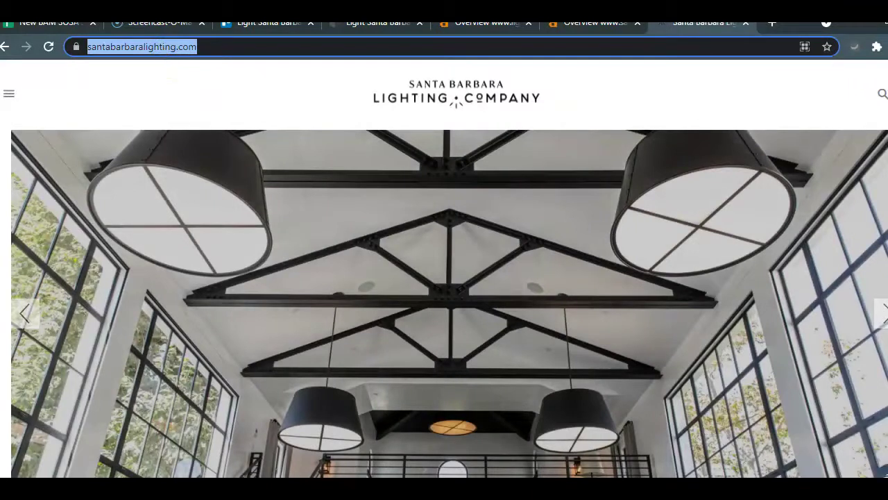
{"action": "left_click", "coordinate": [583, 26]}
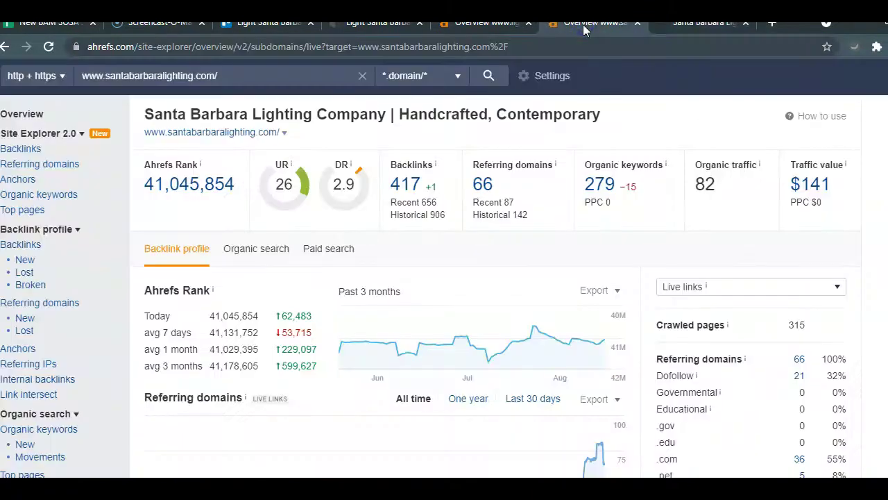
{"action": "left_click", "coordinate": [488, 76]}
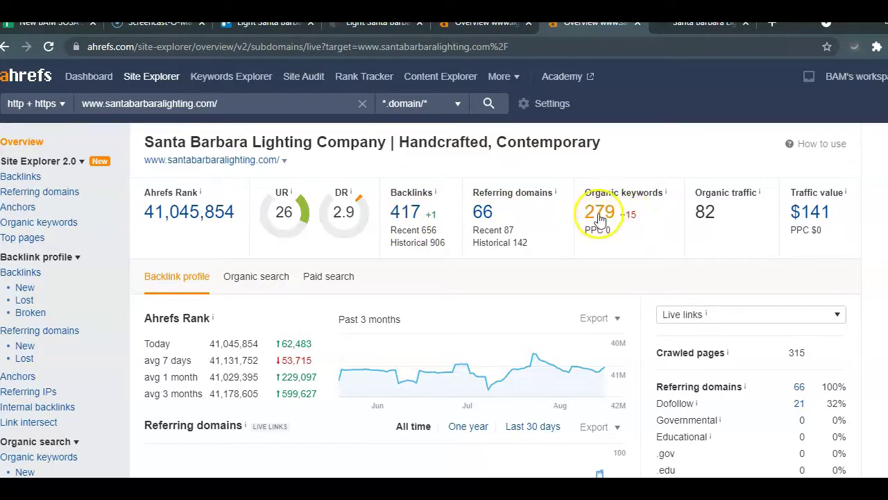
Examine the Organic Keywords report for santabarbaralighting.com, from dlg lighting through the santa barbara lights entries, and return to its overview.
{"action": "left_click", "coordinate": [599, 216]}
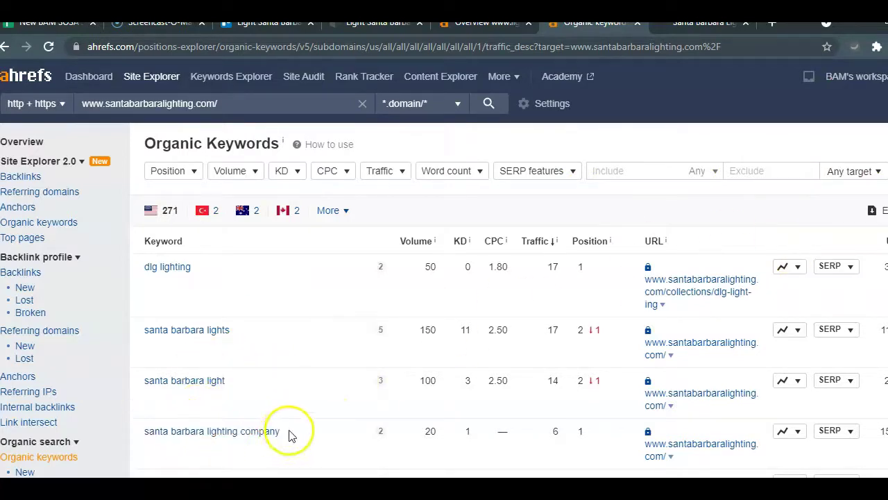
{"action": "scroll", "coordinate": [444, 277], "scroll_direction": "down", "scroll_amount": 7}
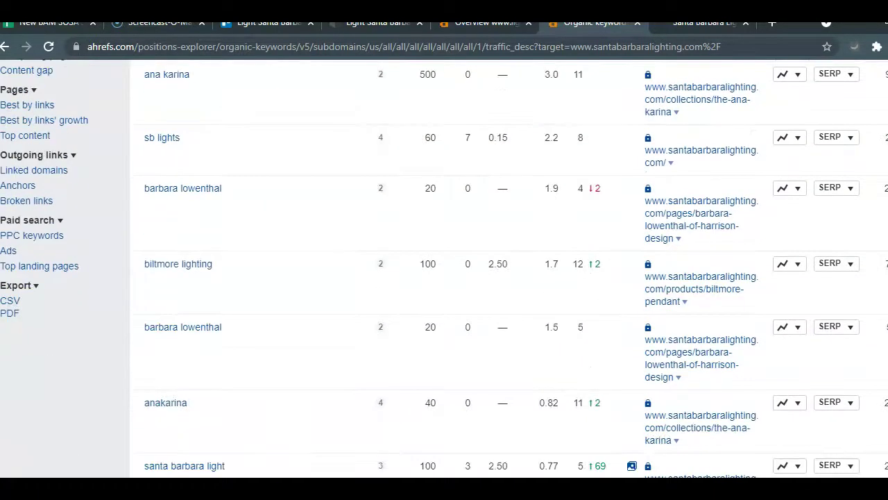
{"action": "scroll", "coordinate": [444, 278], "scroll_direction": "up", "scroll_amount": 3}
{"action": "scroll", "coordinate": [444, 277], "scroll_direction": "down", "scroll_amount": 3}
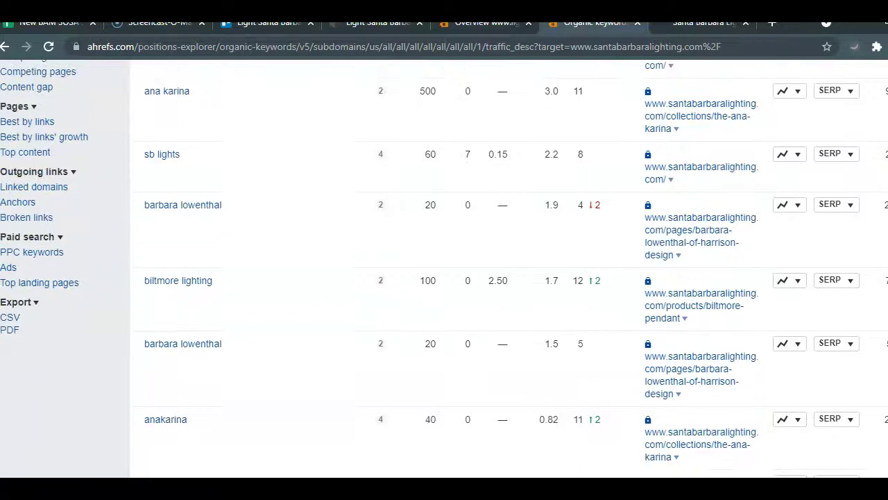
{"action": "scroll", "coordinate": [444, 278], "scroll_direction": "up", "scroll_amount": 2}
{"action": "scroll", "coordinate": [444, 277], "scroll_direction": "down", "scroll_amount": 3}
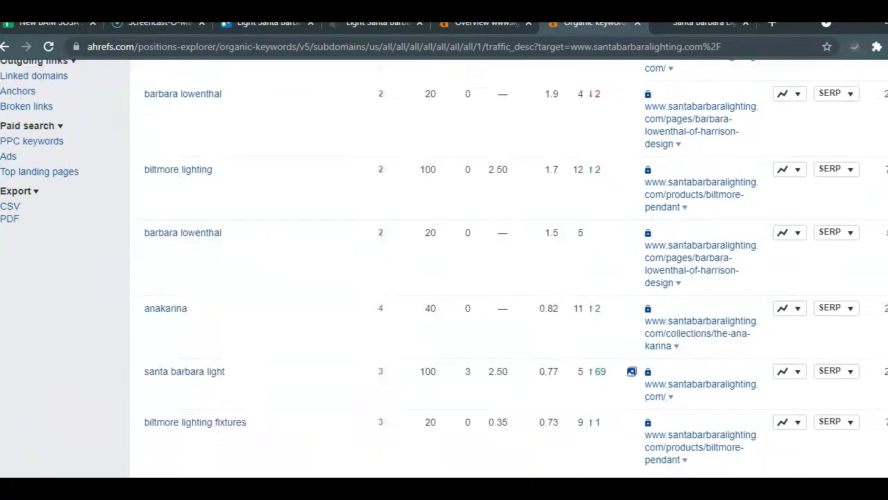
{"action": "scroll", "coordinate": [445, 278], "scroll_direction": "down", "scroll_amount": 2}
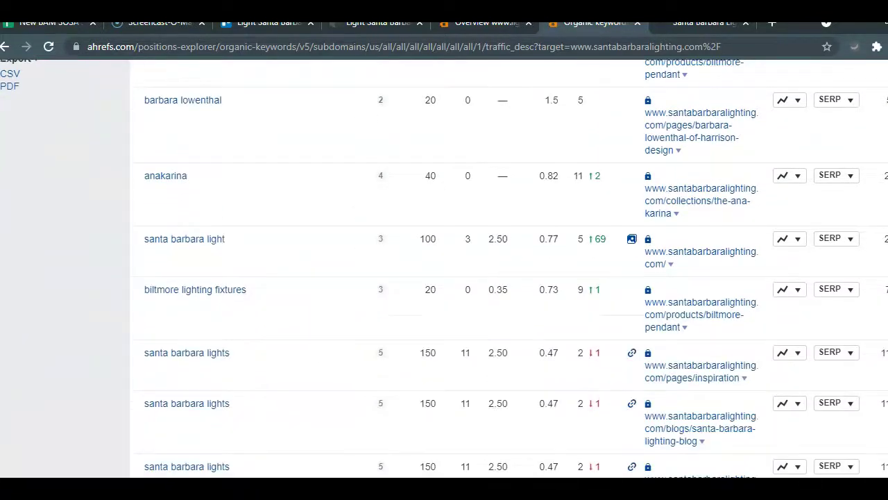
{"action": "scroll", "coordinate": [550, 291], "scroll_direction": "down", "scroll_amount": 2}
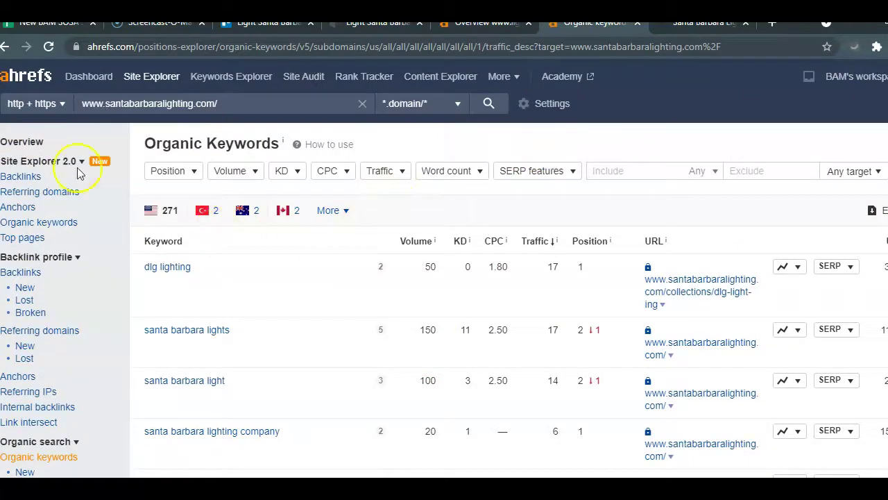
{"action": "left_click", "coordinate": [35, 141]}
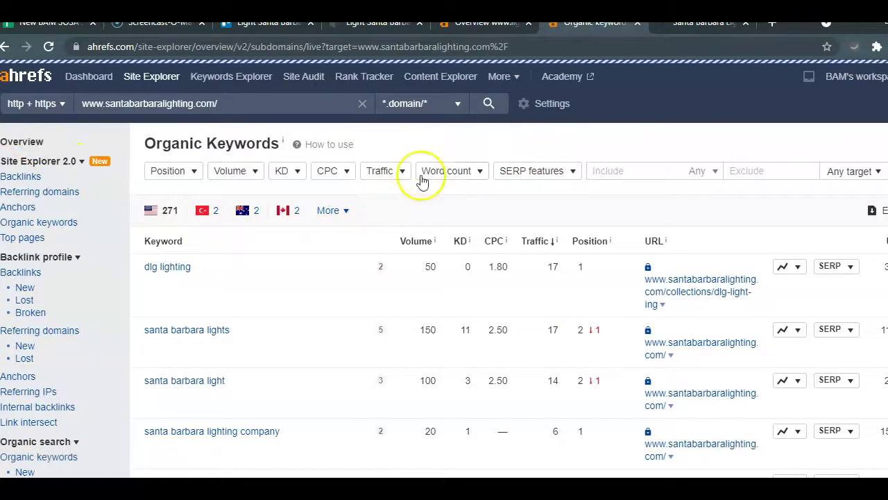